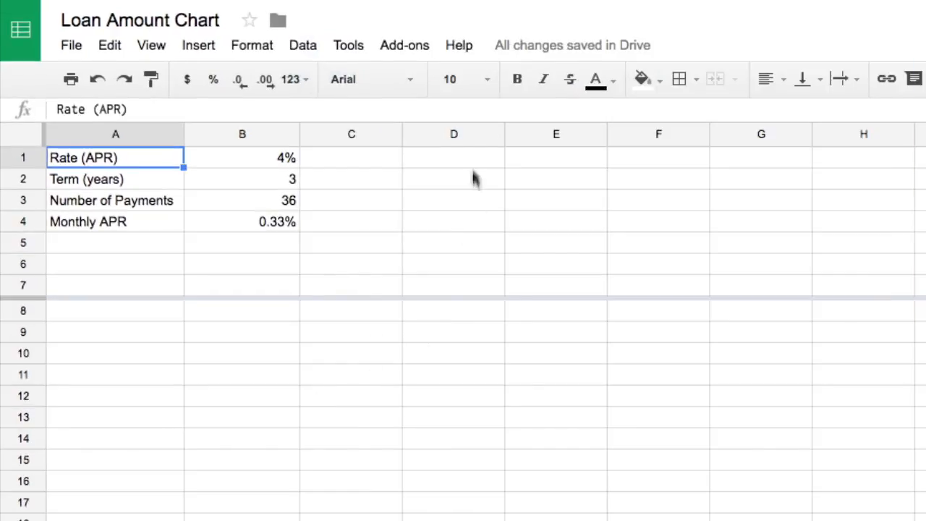
Step: Enter the label "Buying For:" in D1 and "High School Student" in E1
left_click(471, 157)
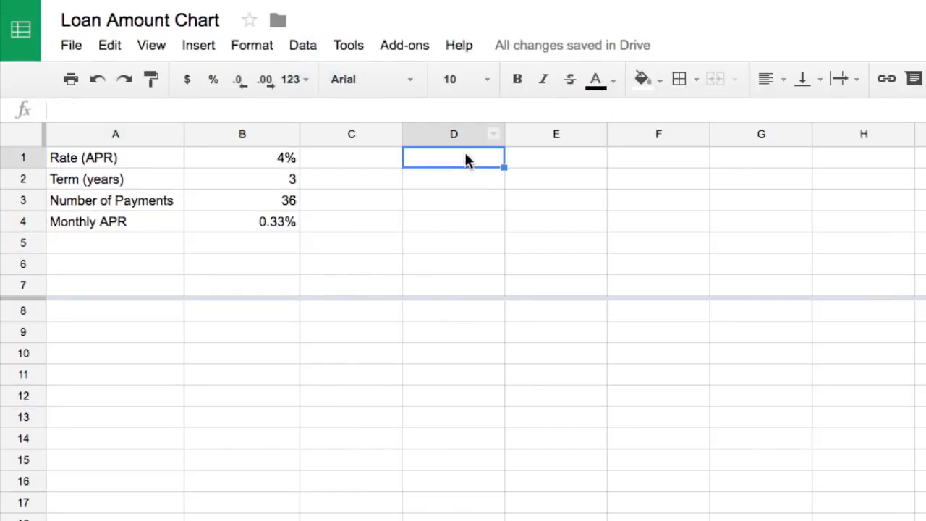
type("Buyin")
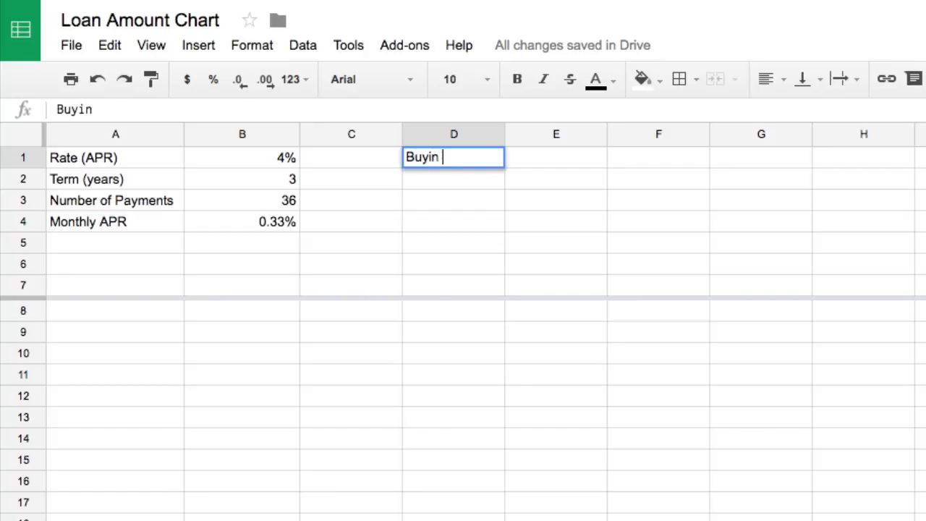
type("g For:")
key("Tab")
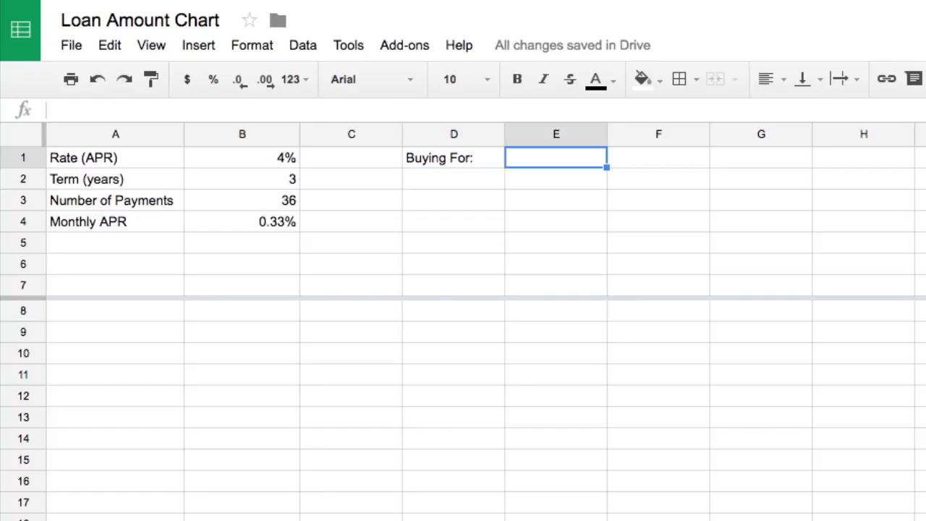
type("High School S")
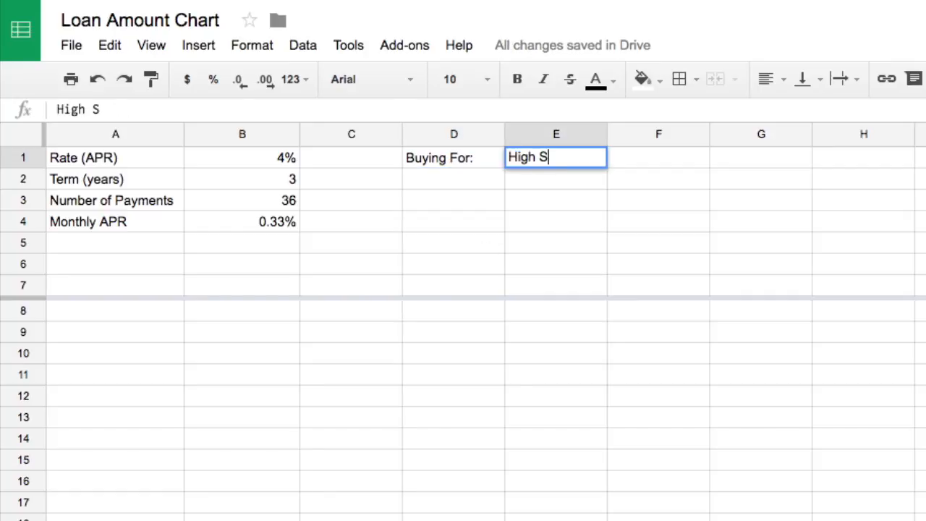
key("BackSpace")
key("BackSpace")
key("BackSpace")
type("Stude")
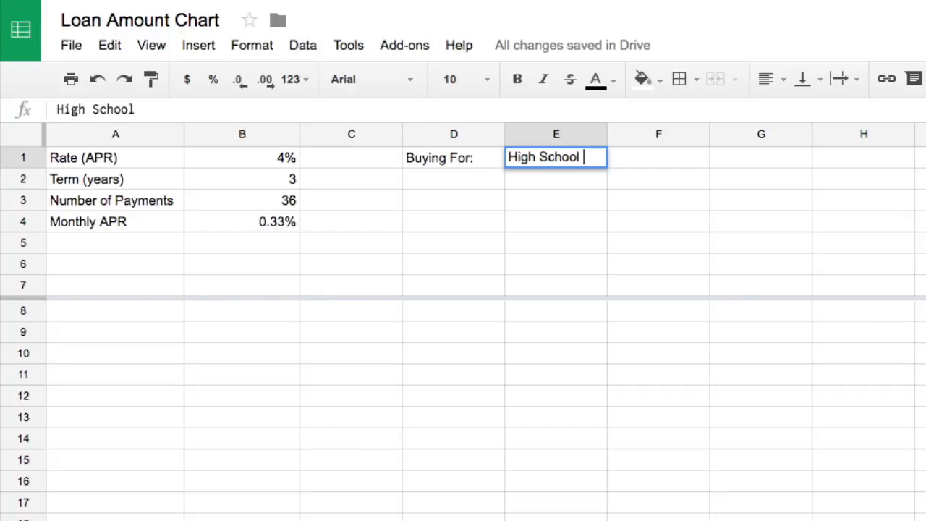
type("nt")
key("Return")
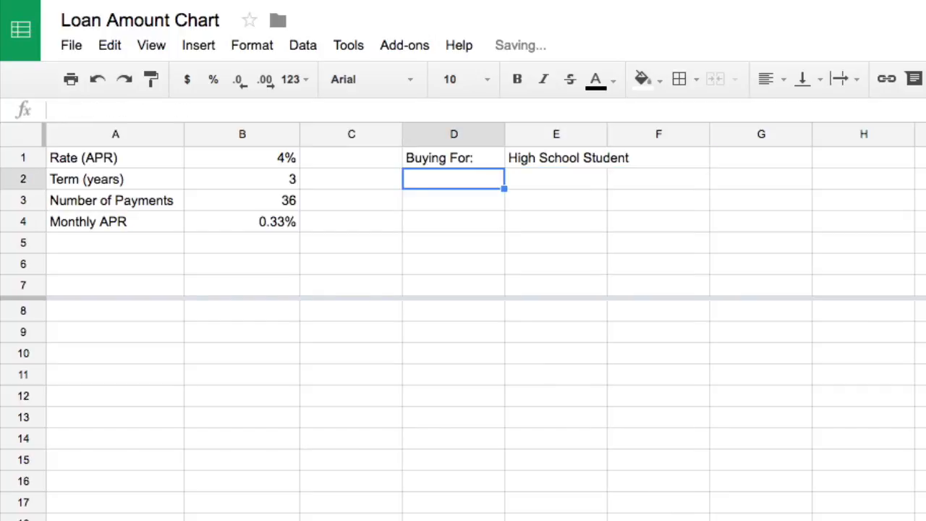
Step: Enter the label "Price Range:" in D2 and "$1,000 to $15,000" in E2
type("Price Range:")
key("Tab")
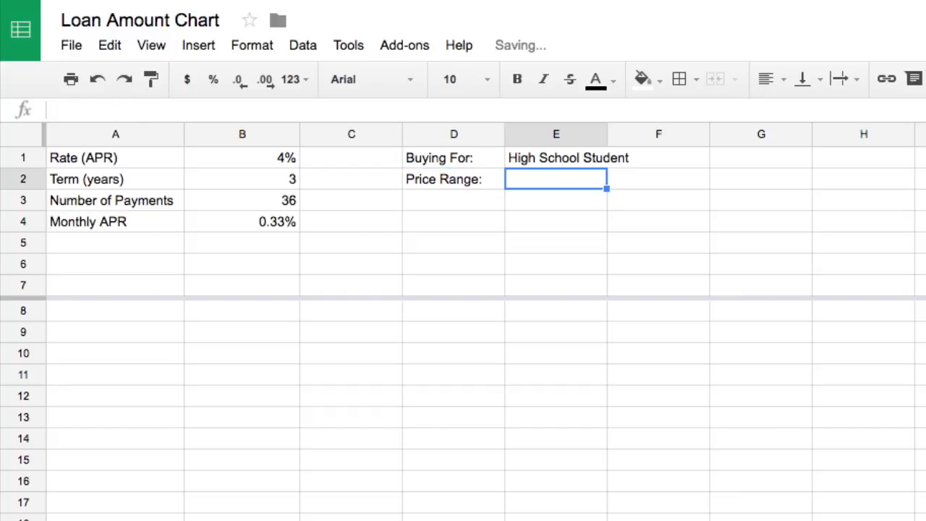
type("$1,")
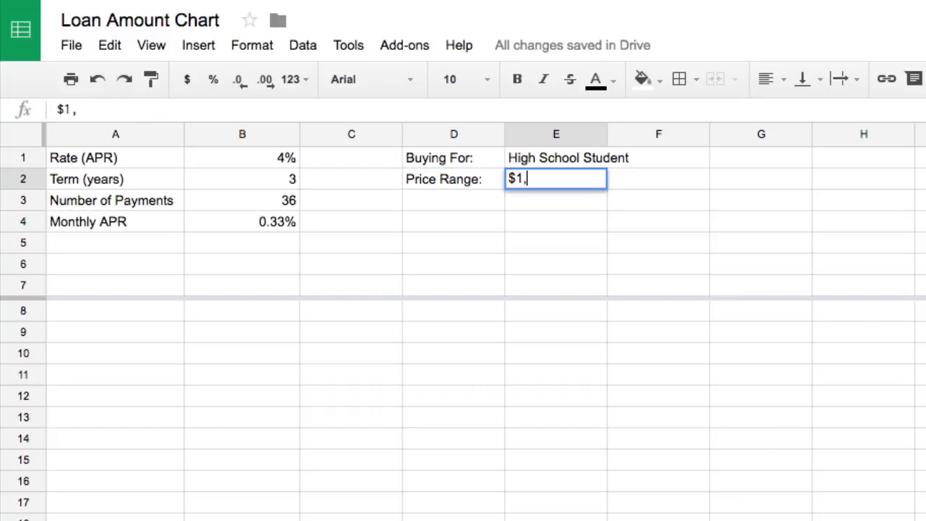
type("000 to")
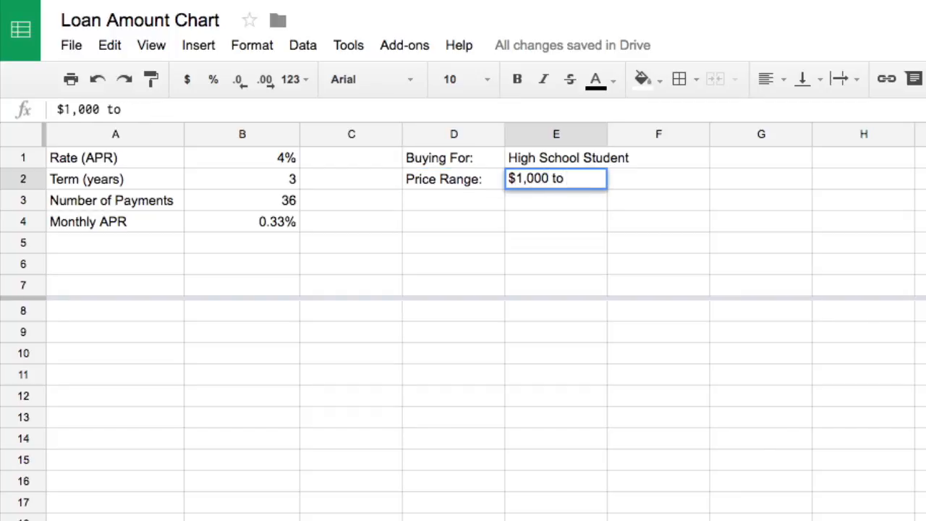
type(" $15,000")
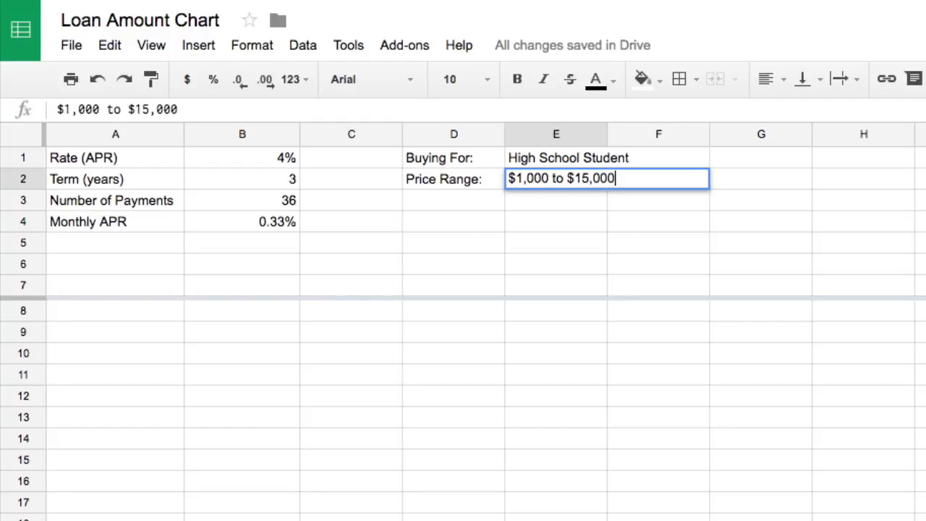
key("Return")
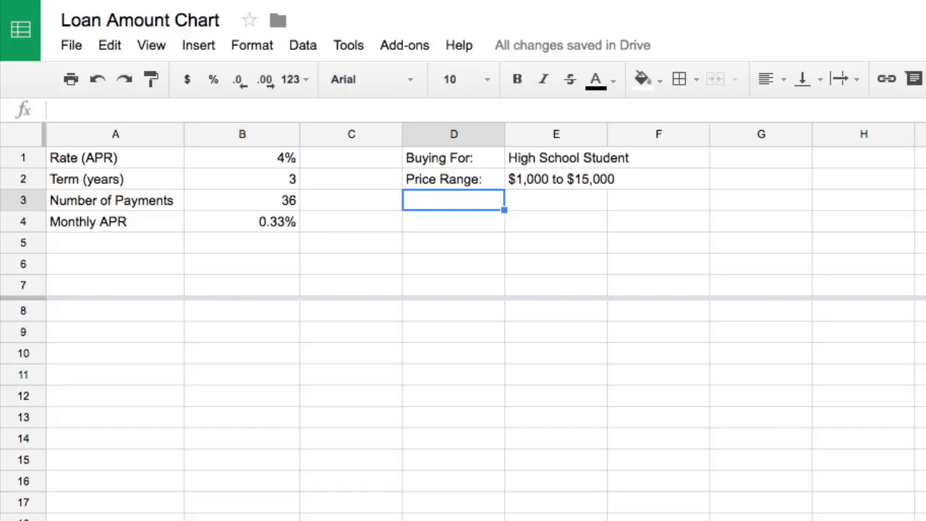
Step: Add the column headings "Loan Amount" in A7 and "Monthly Payment" in B7
left_click(145, 283)
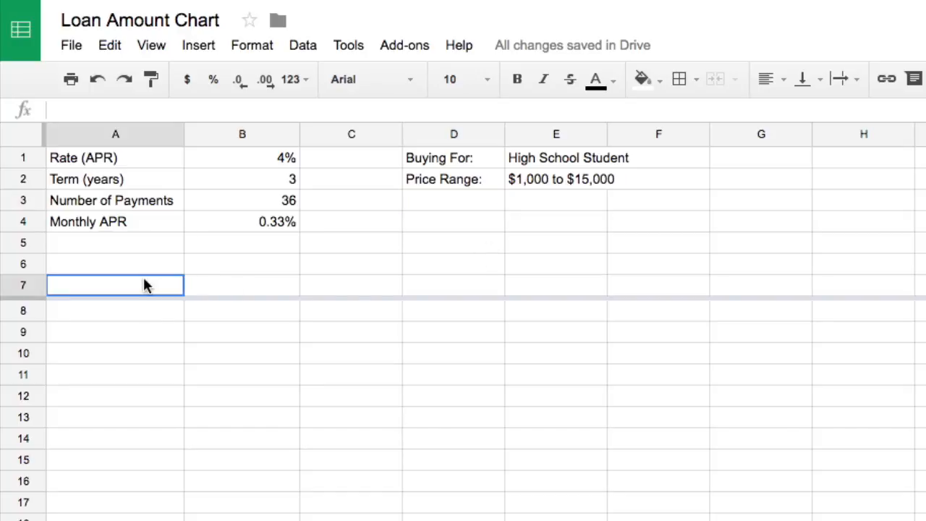
type("Loan Amount")
key("Tab")
type("Mo")
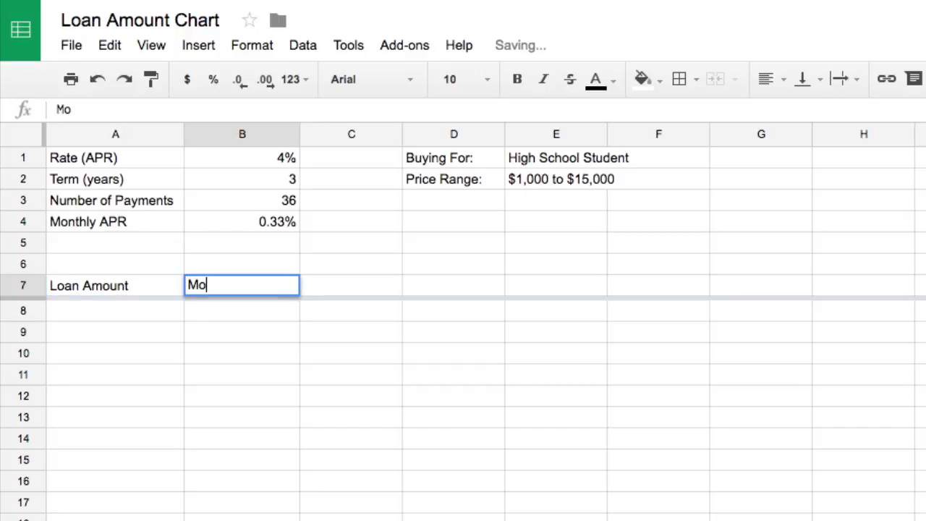
type("nthly Payment")
key("Return")
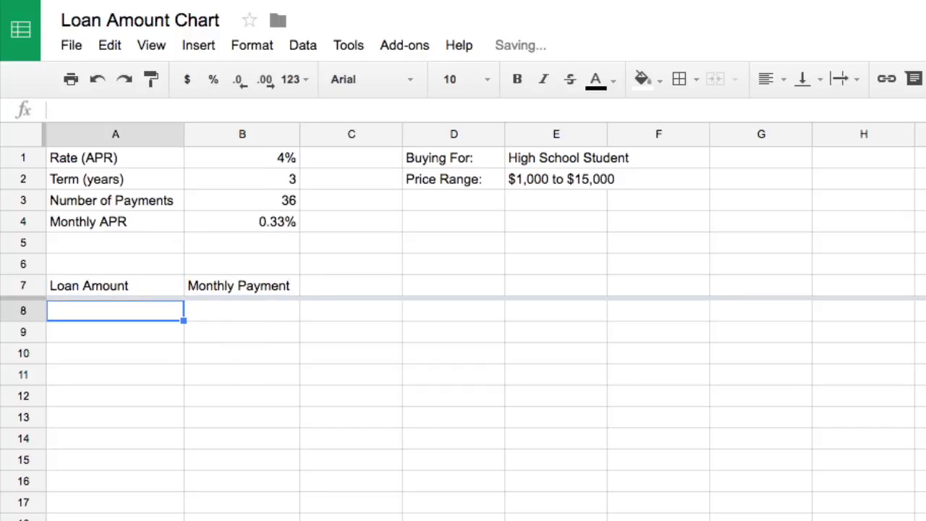
Step: Enter the first three loan amounts, 1000, 1500 and 2000, in A8 through A10
type("1000")
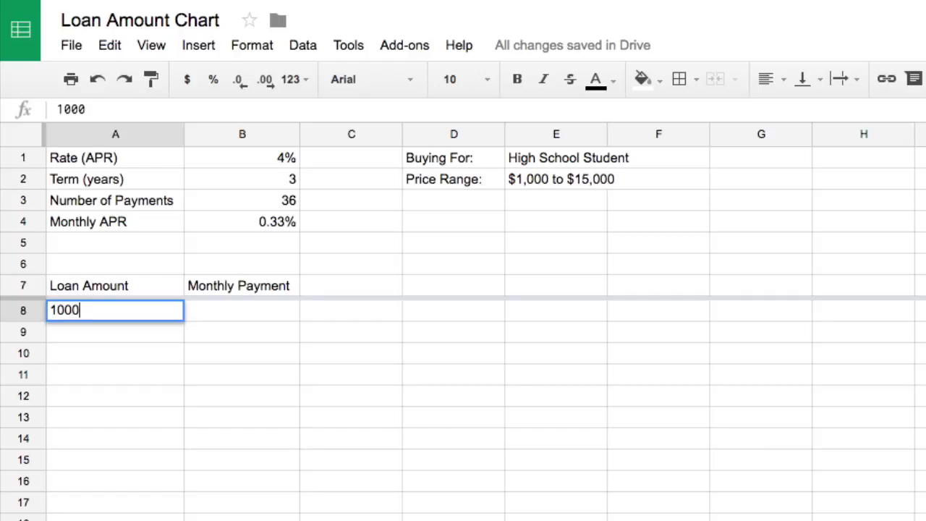
key("Return")
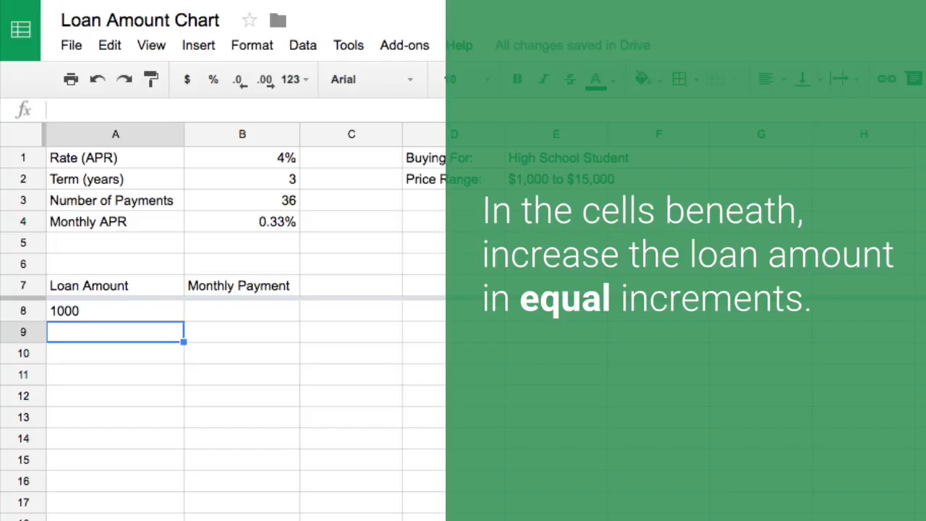
type("1500")
key("Return")
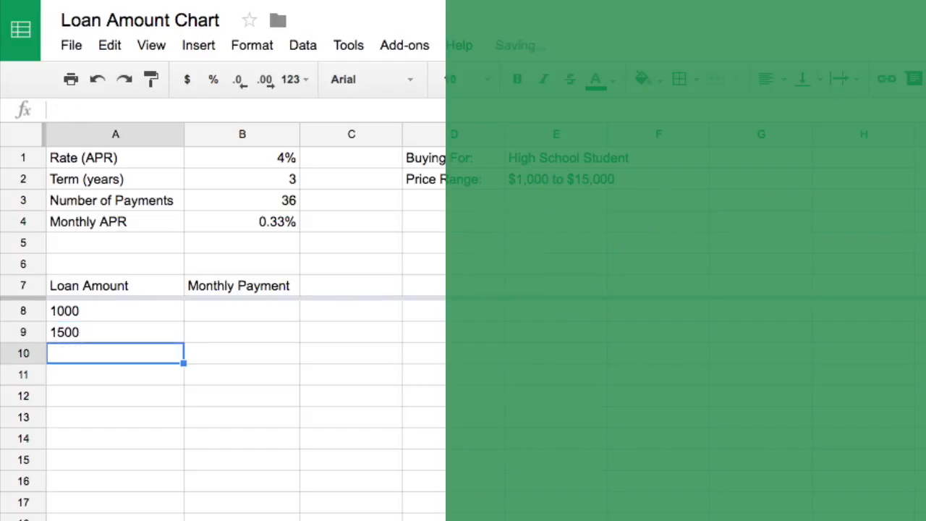
type("2000")
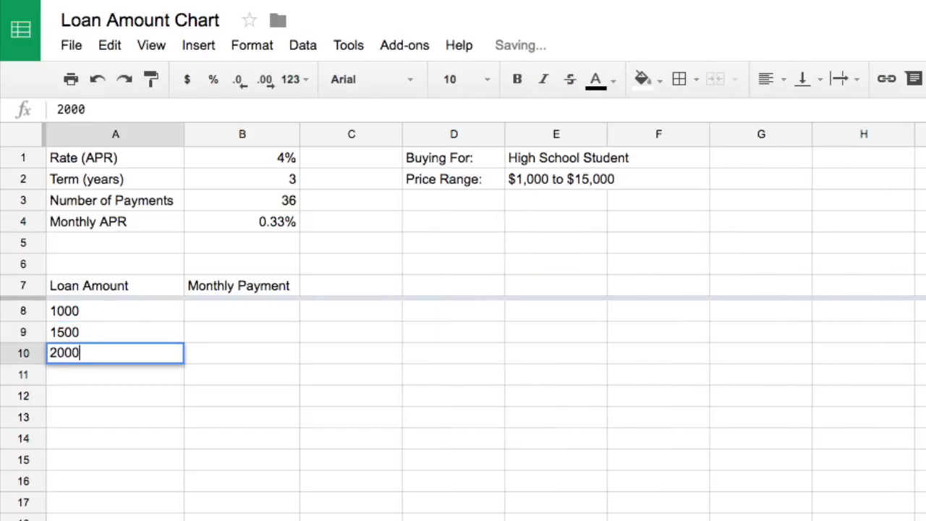
key("Return")
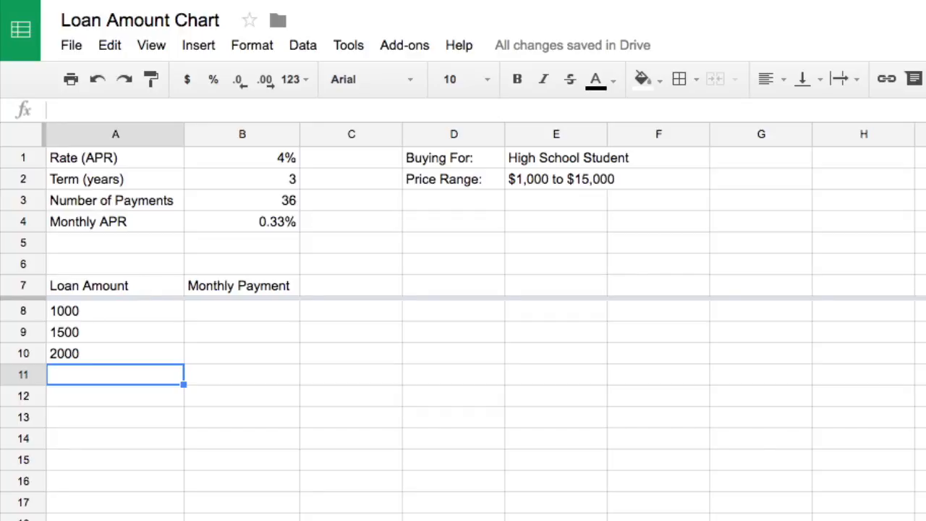
Step: Extend the loan amount series in increments of 500 down column A to 15000 in A36
left_click_drag(141, 338, 72, 482)
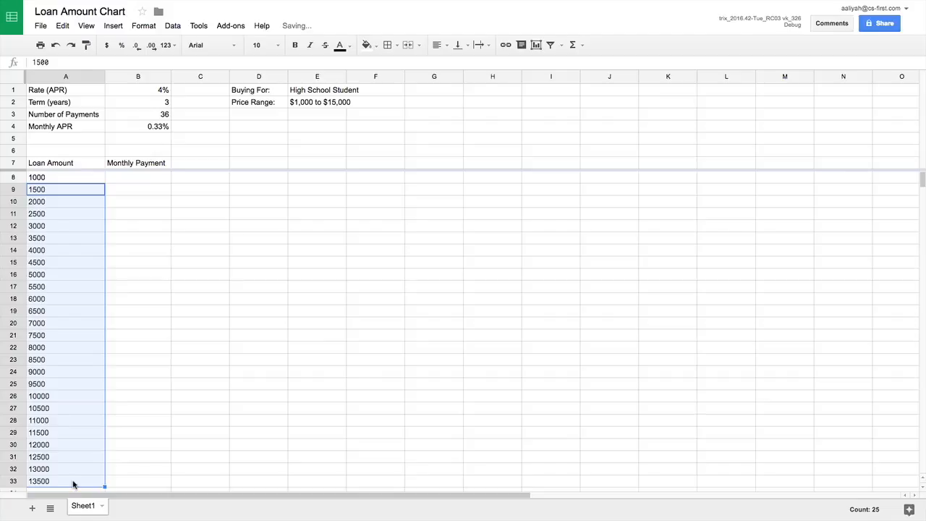
scroll(73, 484, "down", 3)
left_click_drag(105, 378, 94, 411)
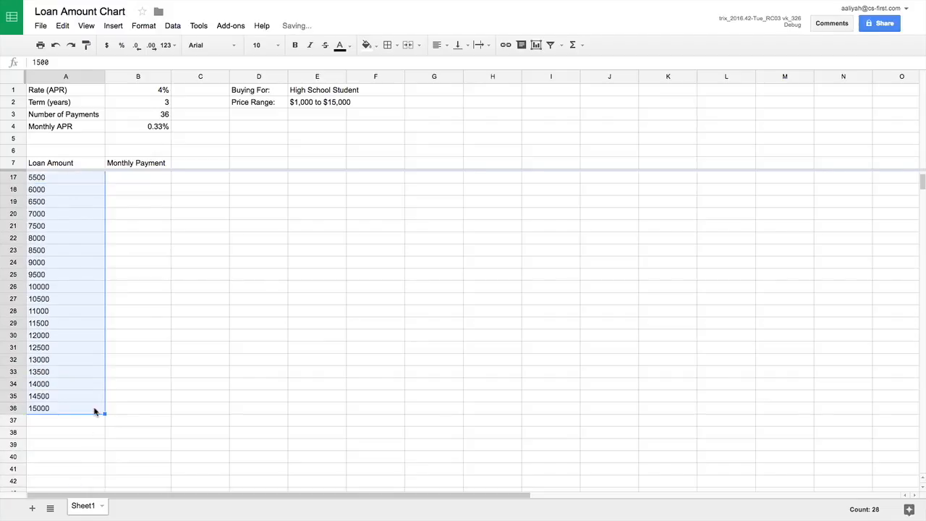
scroll(94, 411, "up", 3)
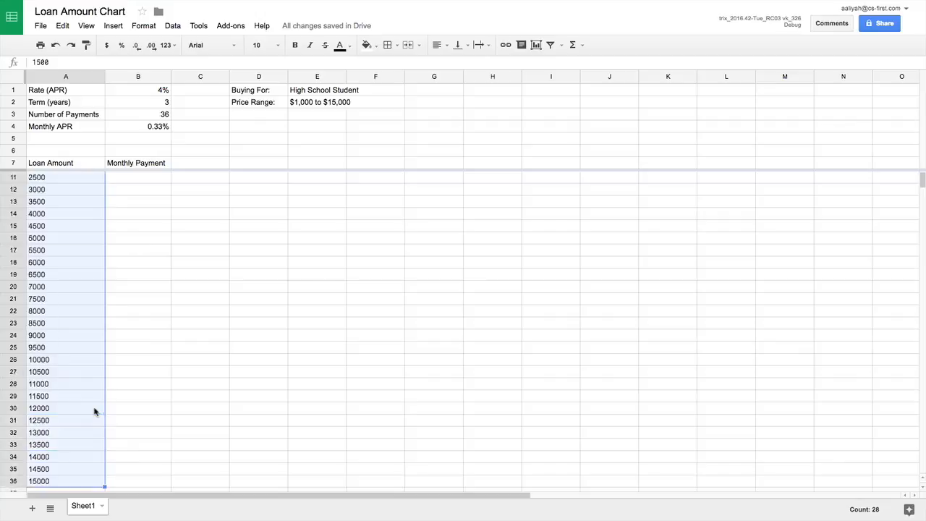
Step: Calculate the first monthly payment in B8 with the formula =PMT(B4,B3,A8)
left_click(129, 182)
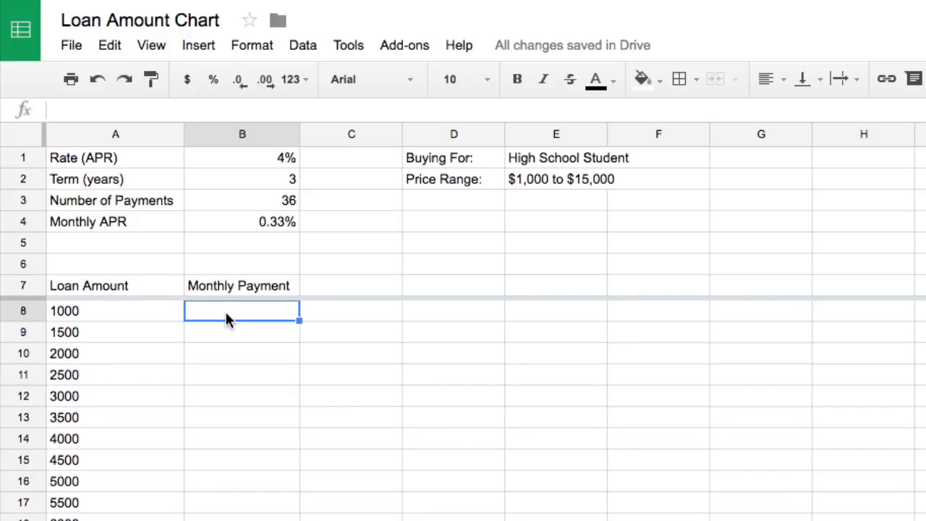
type("=PMT")
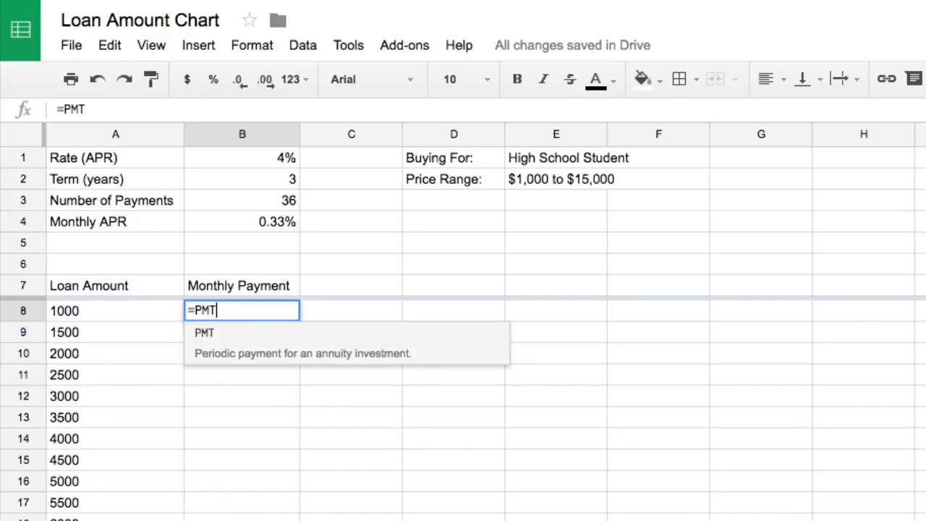
left_click(263, 341)
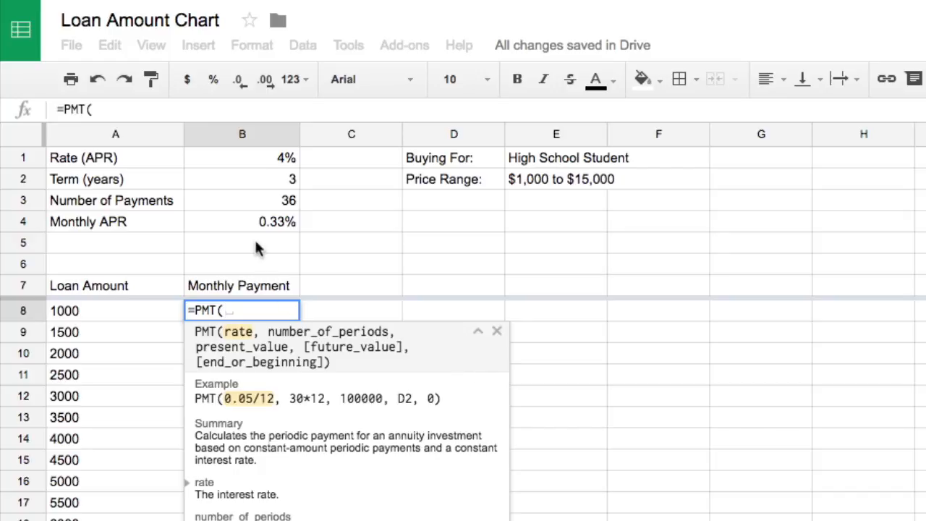
left_click(254, 218)
type(",")
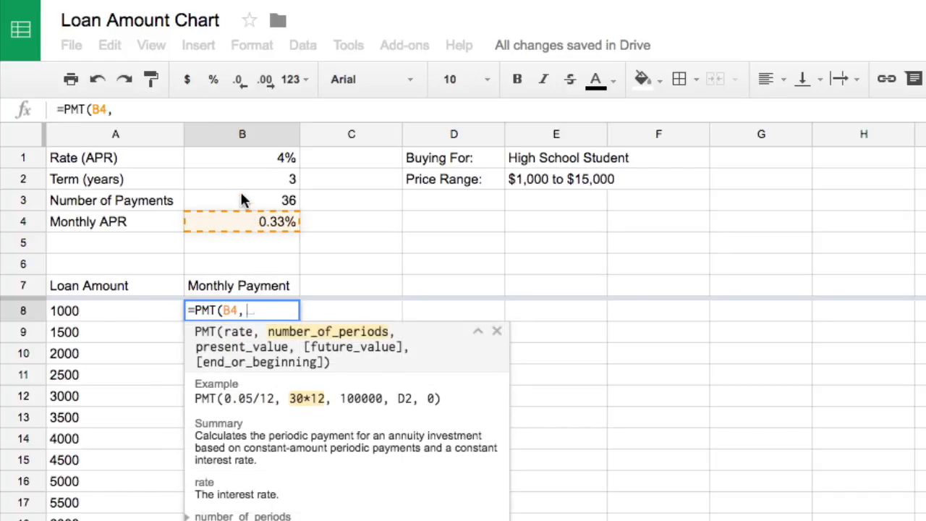
left_click(242, 200)
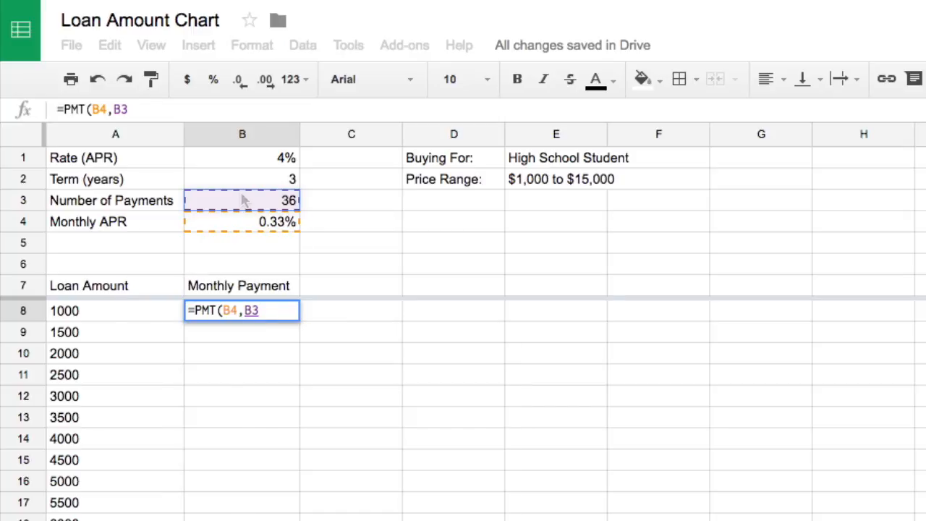
type(",")
left_click(136, 317)
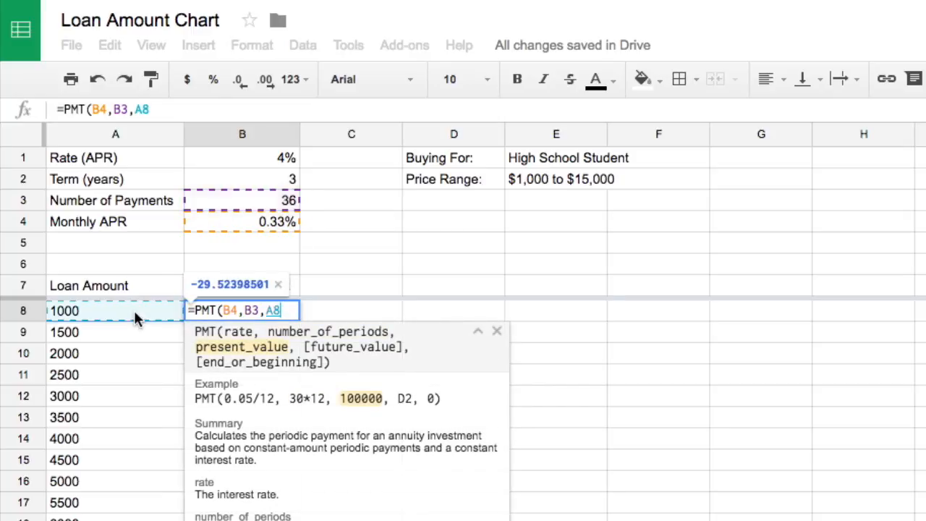
type(")")
key("Return")
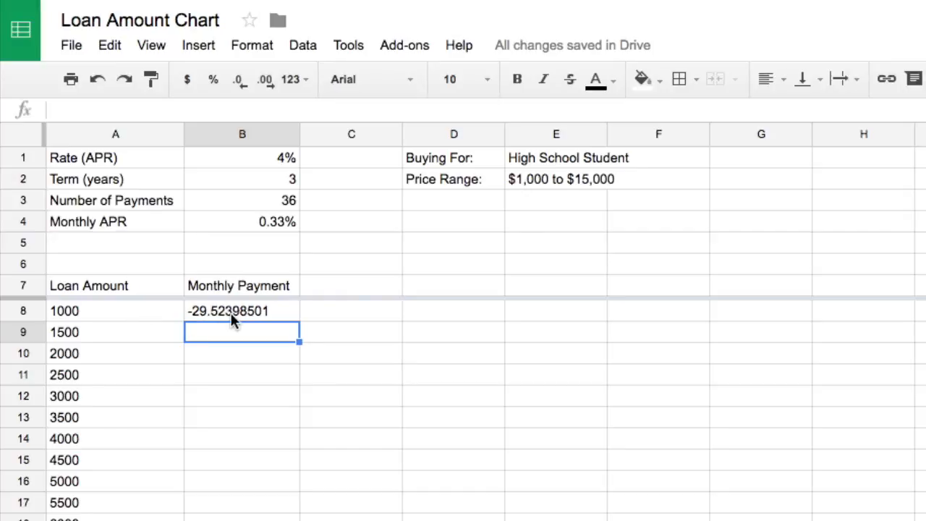
Step: Copy the payment formula from B8 down to B36 and inspect the formulas in B8 and B9
left_click(234, 317)
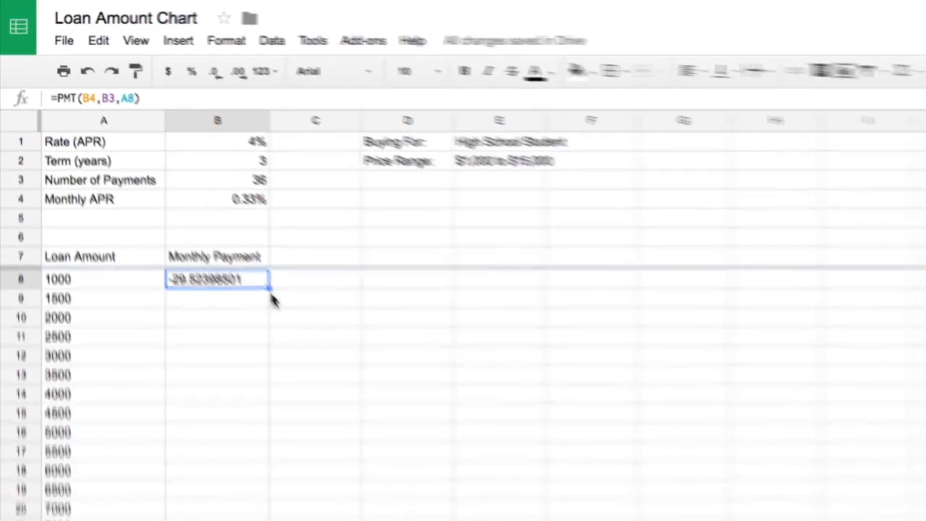
left_click_drag(169, 184, 159, 465)
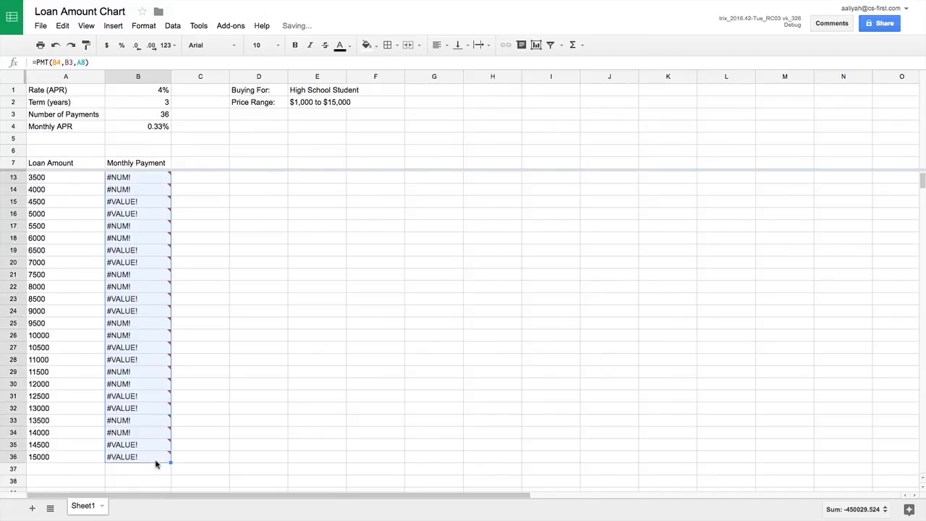
left_click(178, 190)
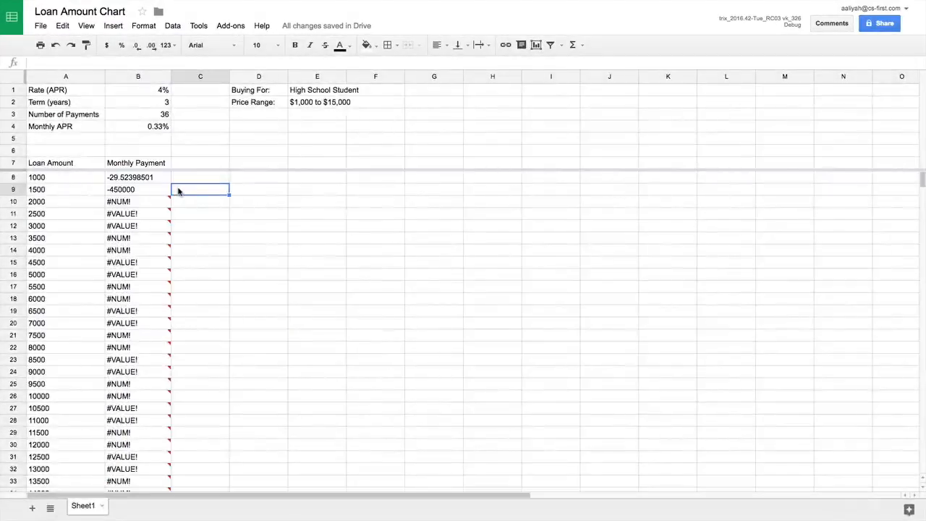
left_click(153, 176)
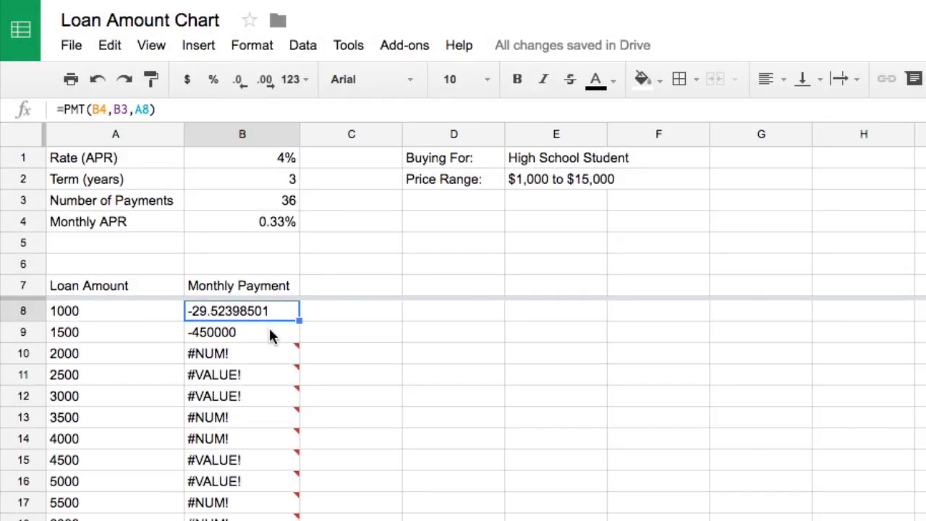
left_click(270, 335)
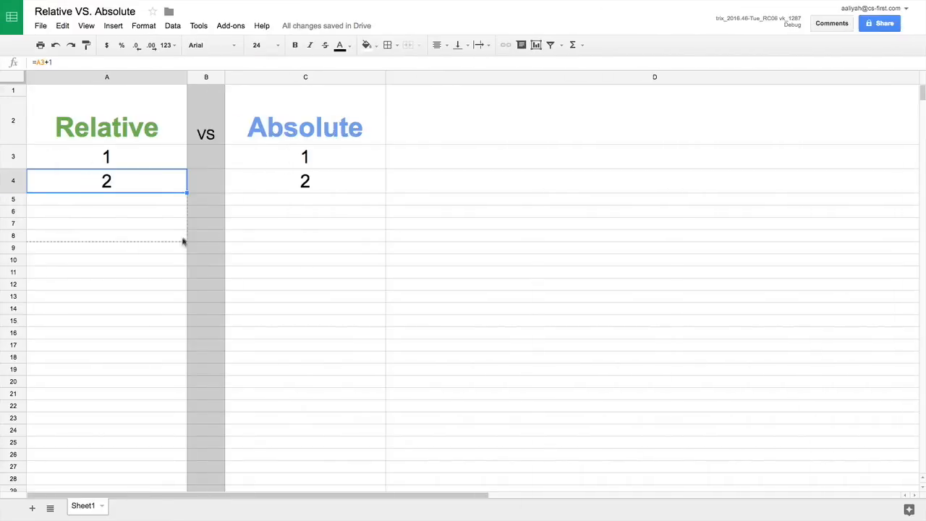
Step: In the Relative VS. Absolute spreadsheet, fill the formula =A3+1 from A4 down the Relative column to A15
left_click_drag(182, 242, 166, 325)
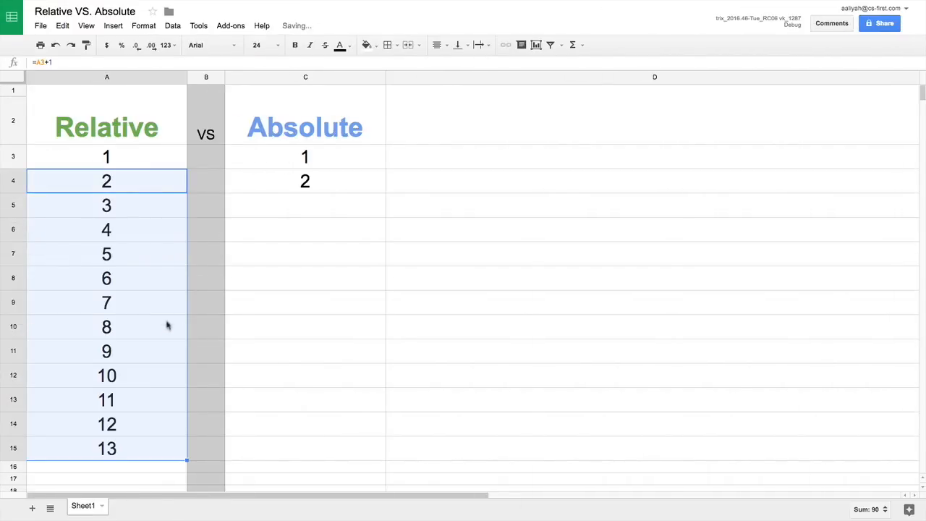
Step: Inspect the filled formulas in the Relative column and change the formula in C4 to the absolute reference =$C$3+1
left_click(149, 211)
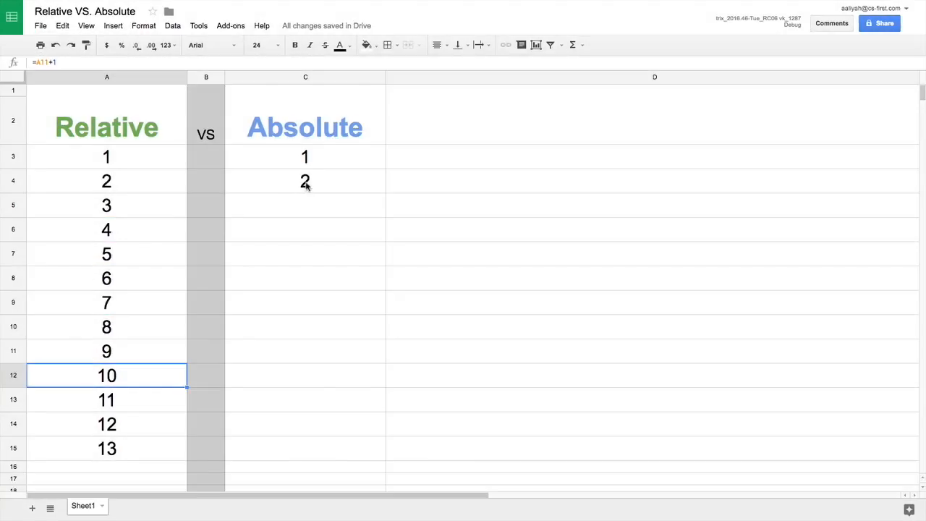
left_click(305, 185)
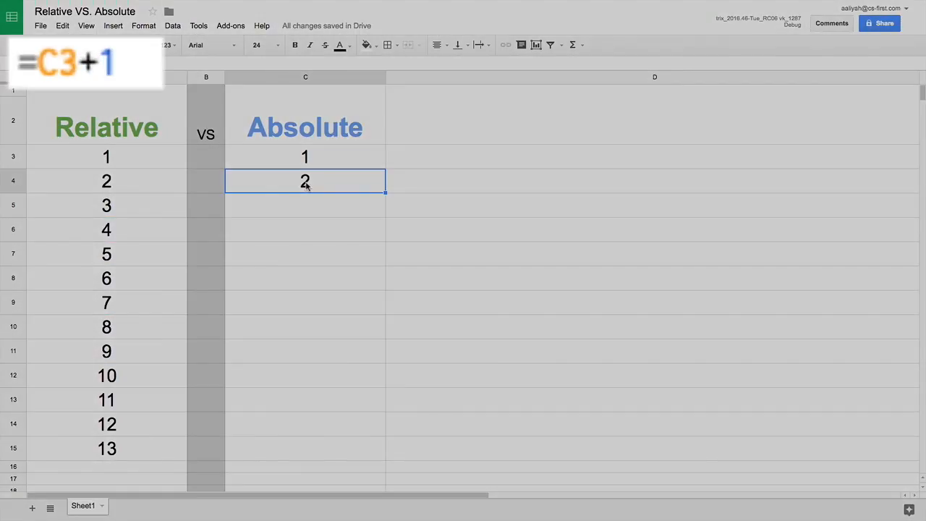
left_click(39, 64)
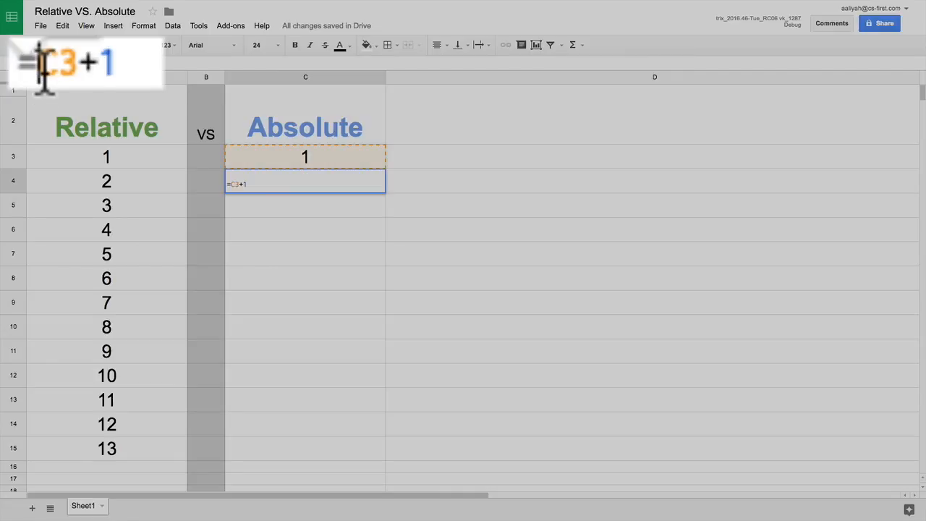
type("$$")
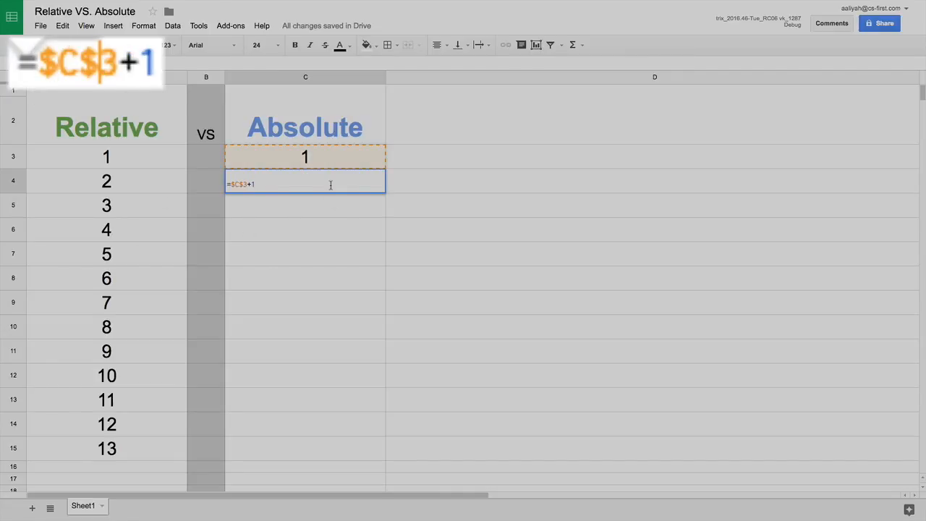
key("Return")
Step: Fill the formula from C4 down the Absolute column to C15 and inspect the copied formulas from C5 down
left_click(343, 188)
left_click_drag(384, 193, 361, 448)
left_click(348, 210)
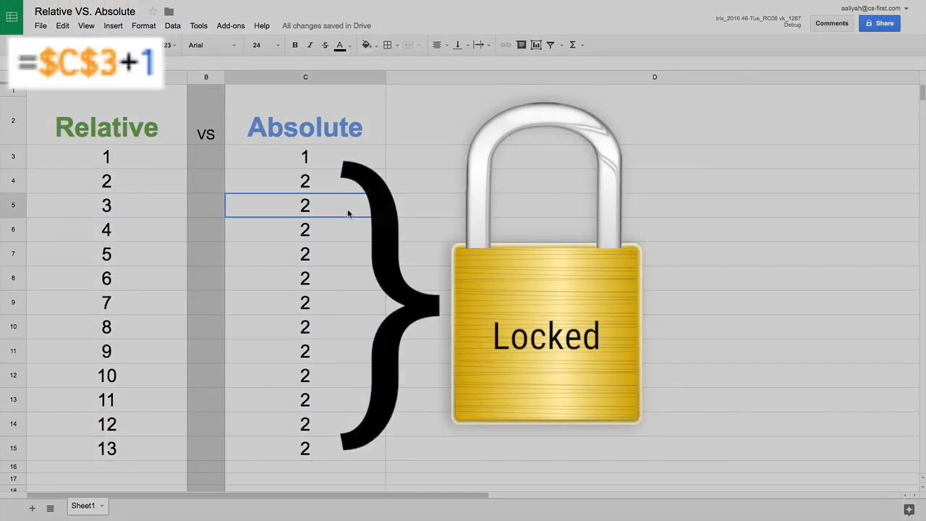
key("Down")
key("Down")
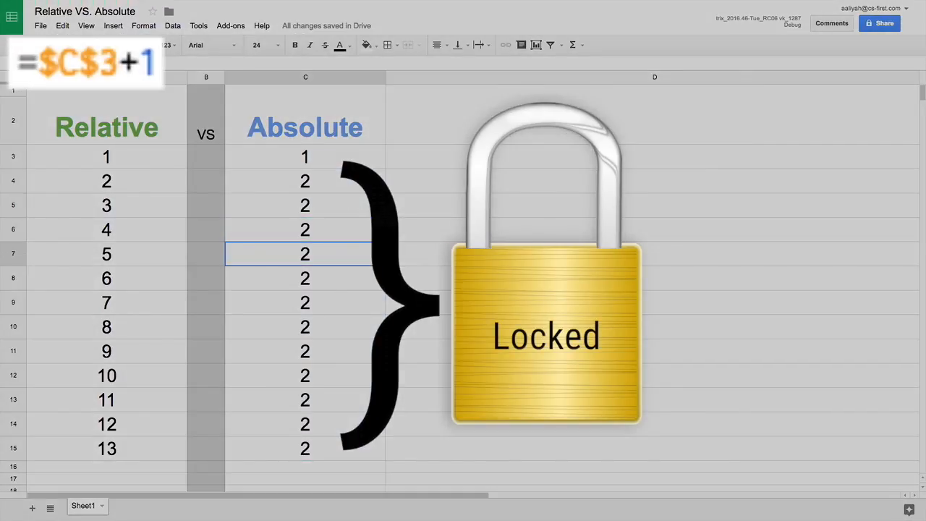
key("Down")
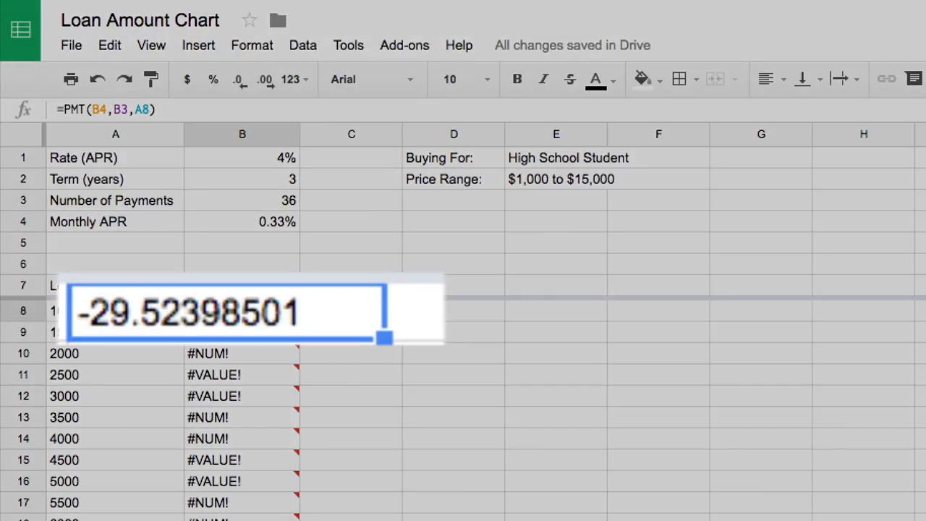
Step: In the Loan Amount Chart spreadsheet, lock the rate and number of payments references in B8, making the formula =PMT($B$4,$B$3,A8)
key("Return")
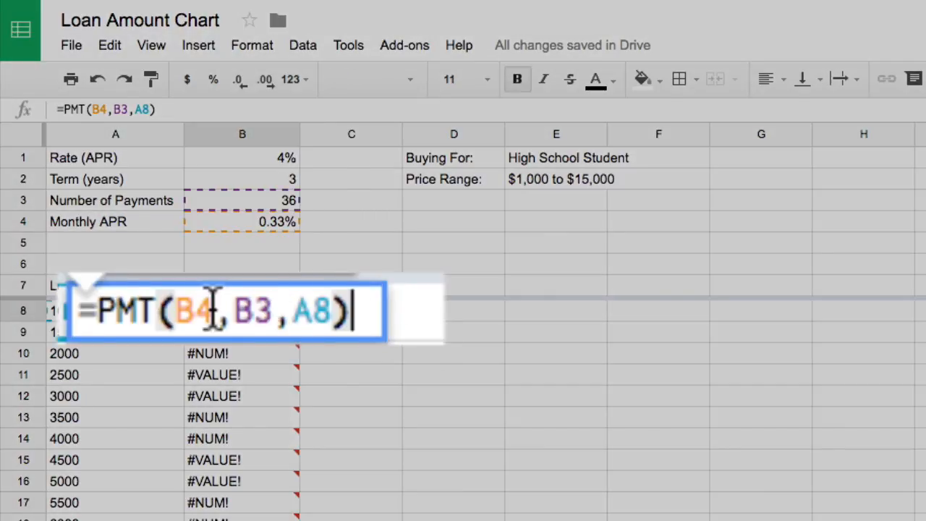
left_click(181, 312)
type("$")
left_click(216, 312)
type("$")
left_click(274, 311)
type("$")
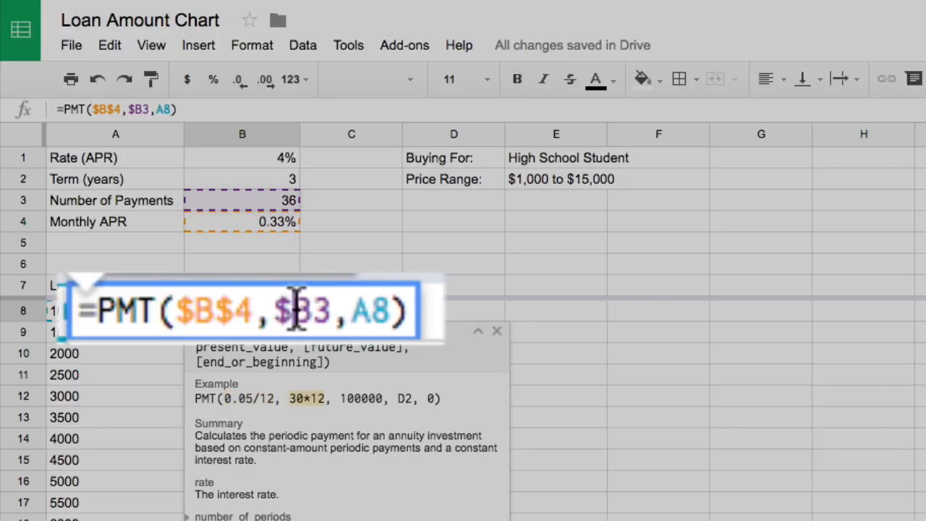
left_click(312, 311)
type("$")
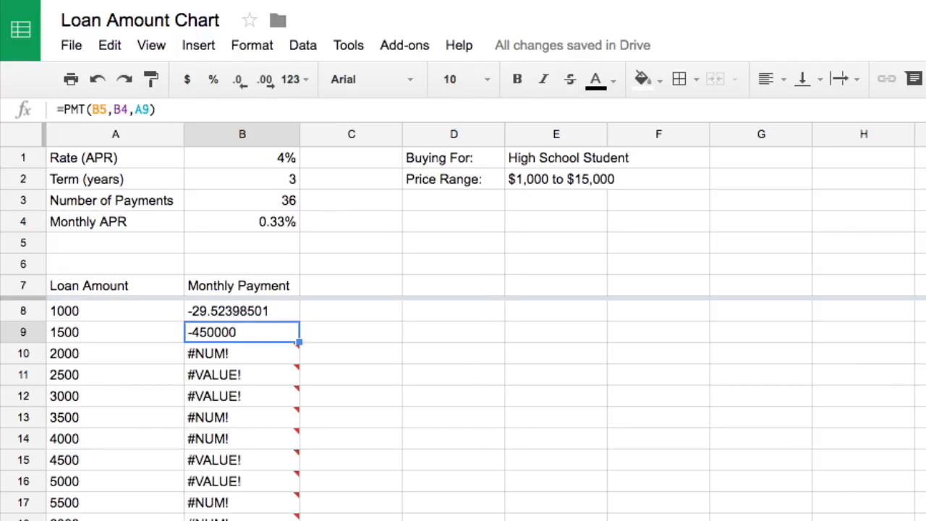
Step: Copy the payment formula with absolute references from B8 down the Monthly Payment column to B36
left_click(282, 310)
left_click_drag(299, 320, 244, 520)
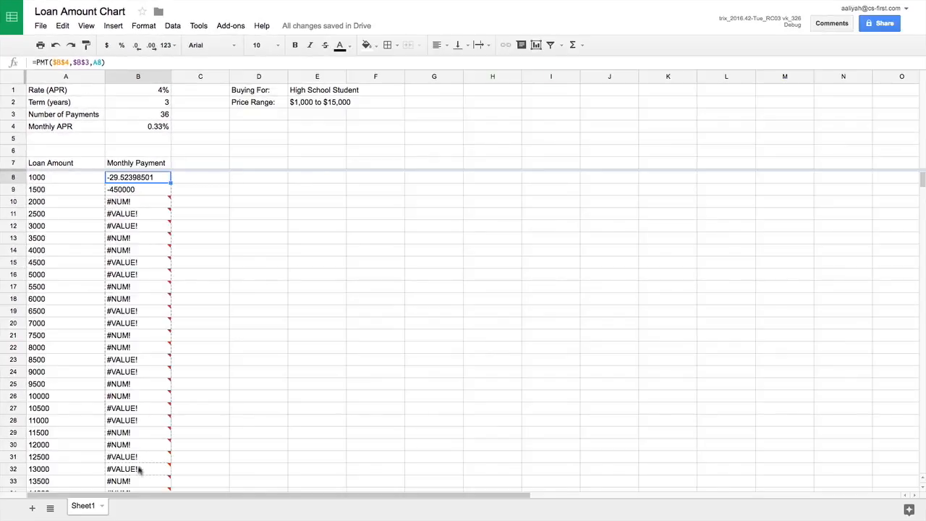
left_click_drag(140, 470, 137, 434)
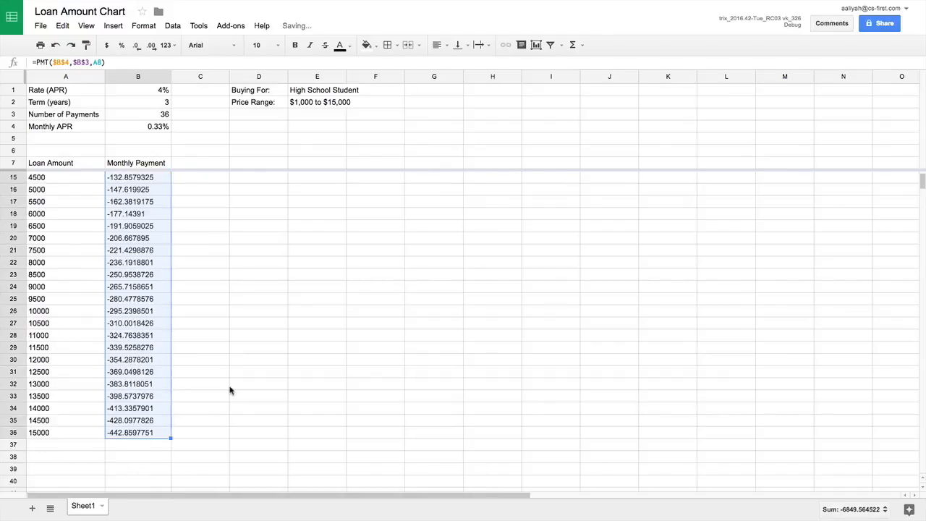
scroll(229, 391, "up", 3)
left_click(182, 192)
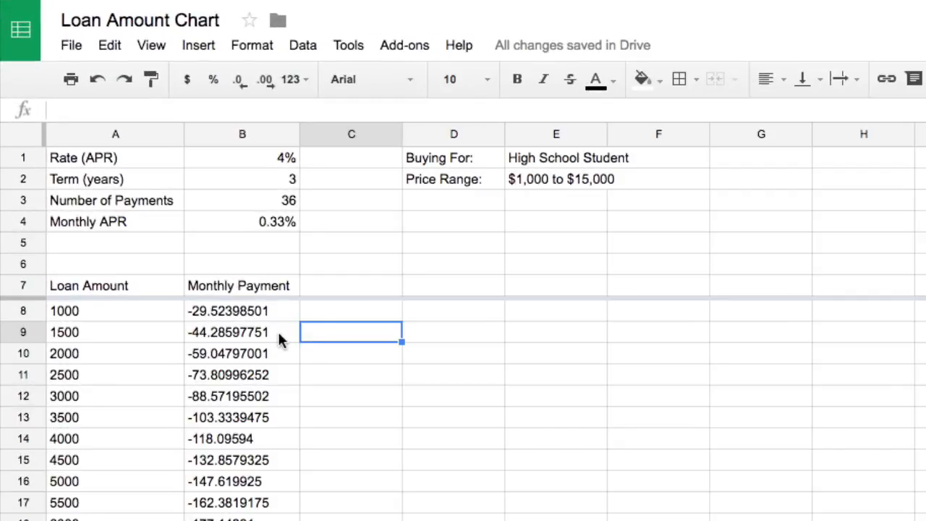
Step: Inspect the copied payment formulas in B9 through B12 to compare their locked and relative references
left_click(279, 338)
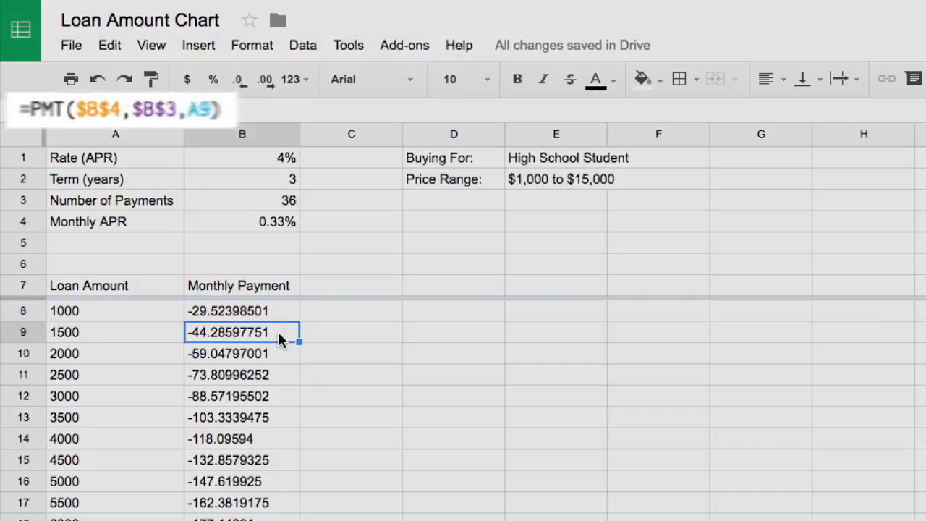
key("Down")
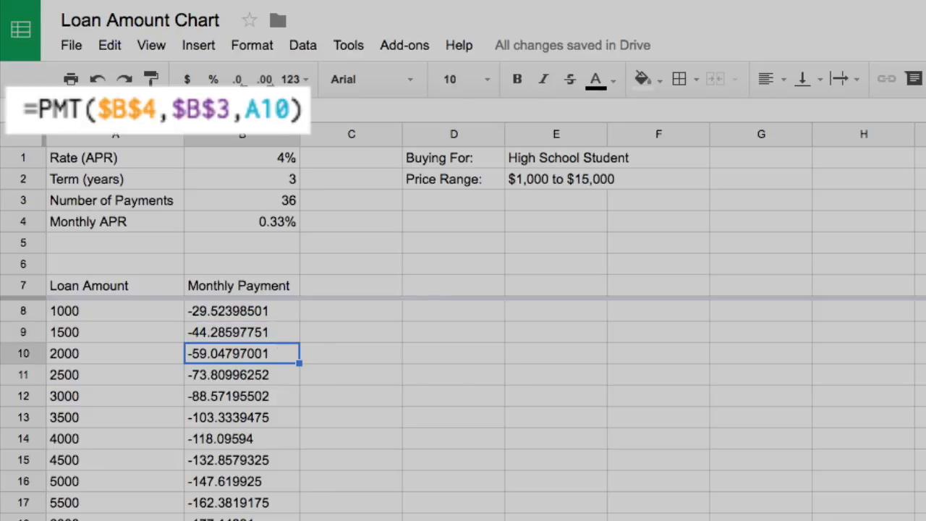
key("Down")
key("Down")
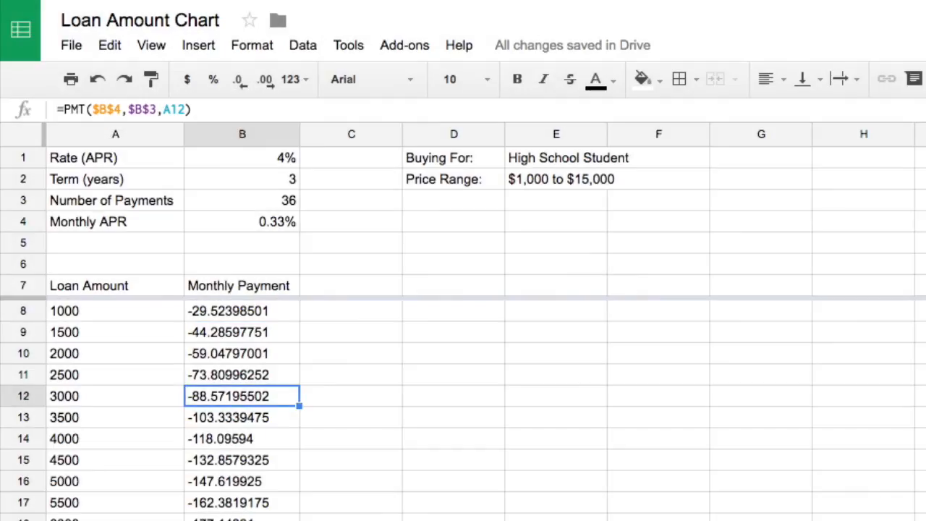